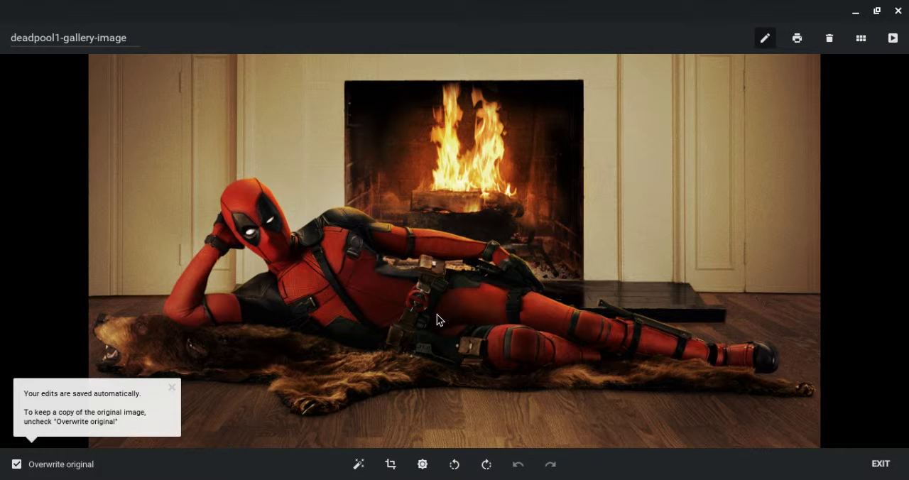
Lock the crop to 16x9 after trying 6x4 and 7x5, then stretch the frame to the photo's bottom
{"action": "left_click", "coordinate": [390, 466]}
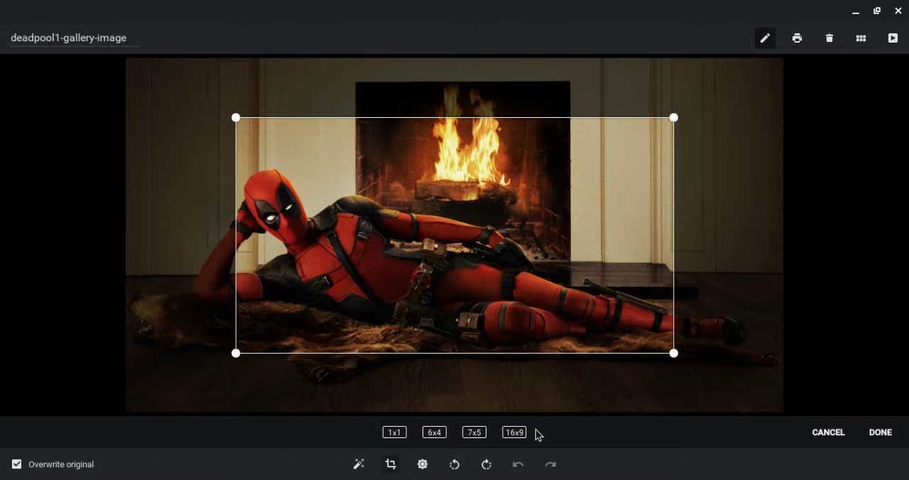
{"action": "left_click", "coordinate": [435, 433]}
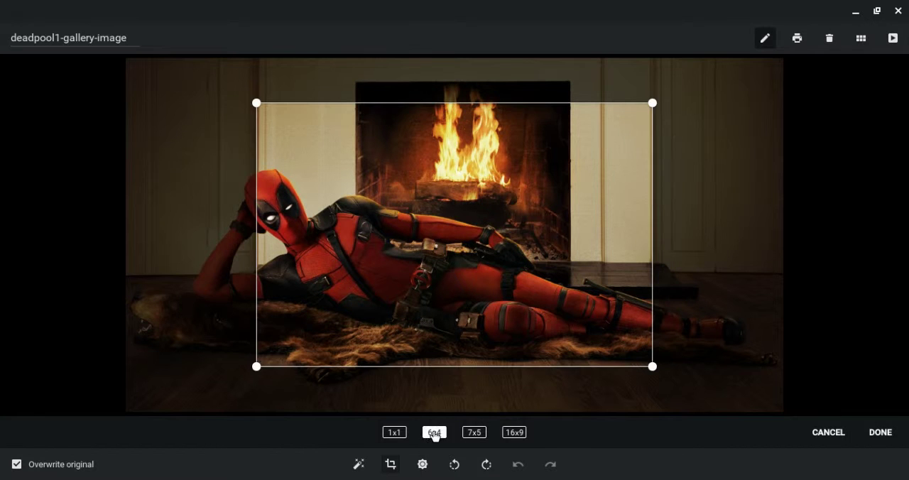
{"action": "left_click", "coordinate": [476, 433]}
{"action": "left_click", "coordinate": [517, 434]}
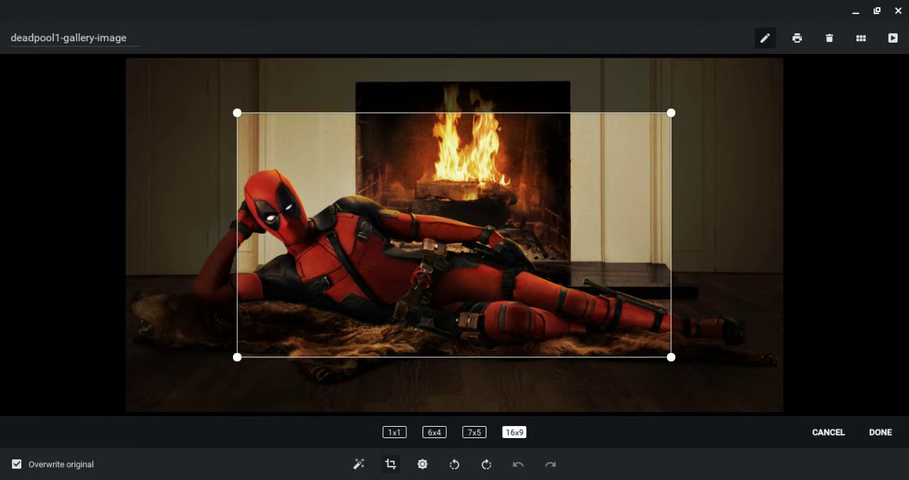
{"action": "left_click_drag", "start_coordinate": [671, 357], "coordinate": [770, 412]}
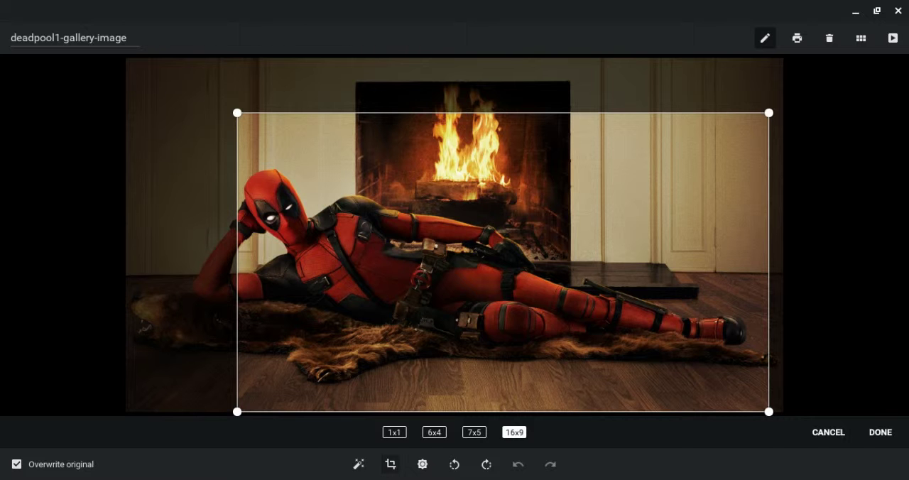
Apply the 16x9 crop, raise the brightness, and drag the contrast slider to its limit
{"action": "left_click", "coordinate": [422, 463]}
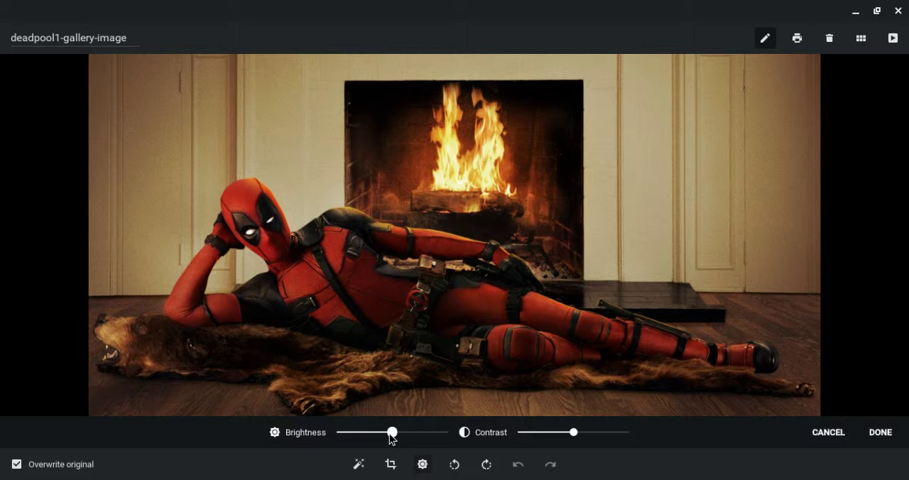
{"action": "left_click_drag", "start_coordinate": [410, 432], "coordinate": [448, 432]}
{"action": "mouse_move", "coordinate": [448, 432]}
{"action": "left_mouse_down"}
{"action": "mouse_move", "coordinate": [337, 432]}
{"action": "mouse_move", "coordinate": [448, 432]}
{"action": "left_mouse_up"}
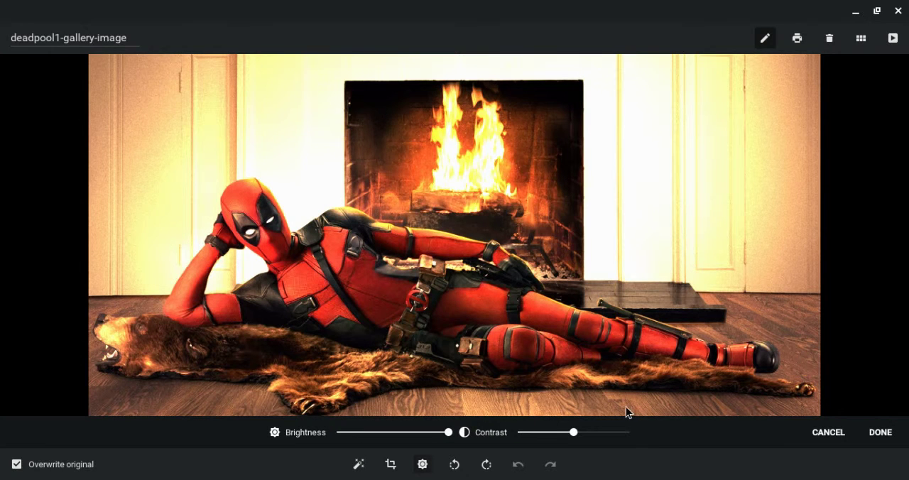
{"action": "mouse_move", "coordinate": [572, 433]}
{"action": "left_mouse_down"}
{"action": "mouse_move", "coordinate": [660, 429]}
{"action": "mouse_move", "coordinate": [512, 434]}
{"action": "left_mouse_up"}
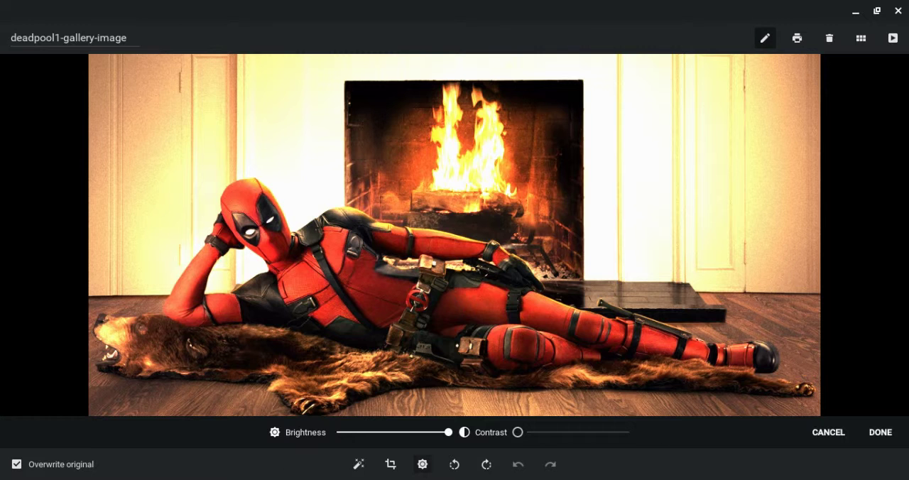